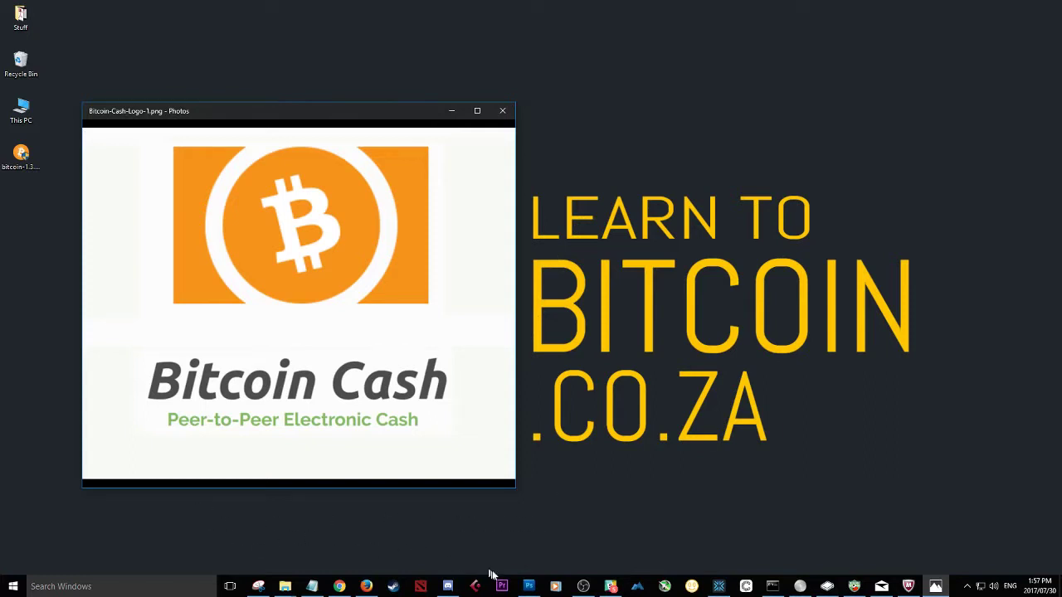
- Bring Chrome with the August 1 2017 Bitcoin Hard Fork article to the front
mouse_move(584, 589)
left_click(340, 587)
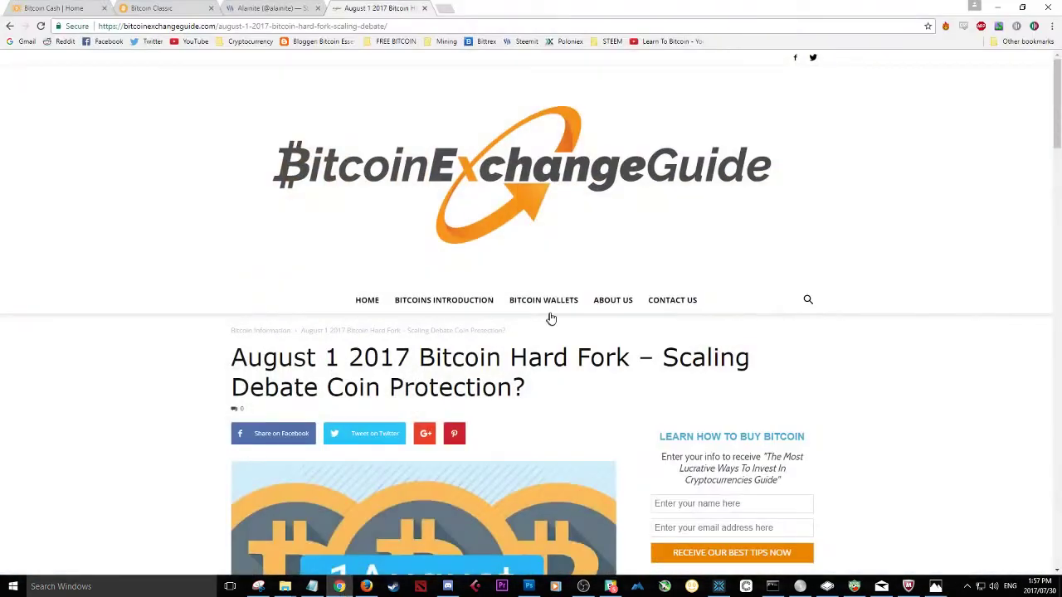
scroll(379, 291, "down", 1)
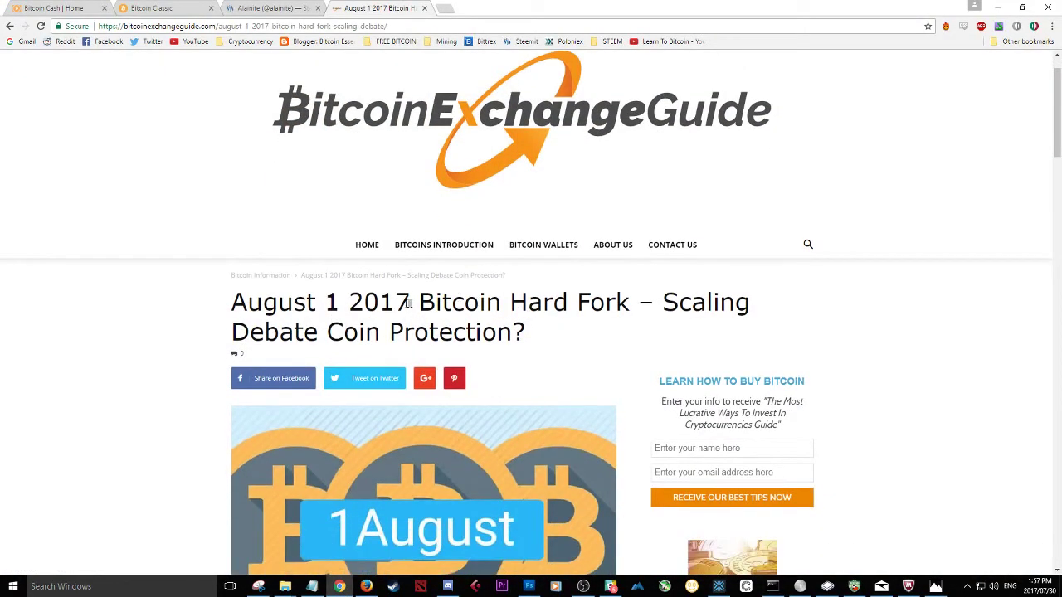
left_click_drag(408, 303, 189, 308)
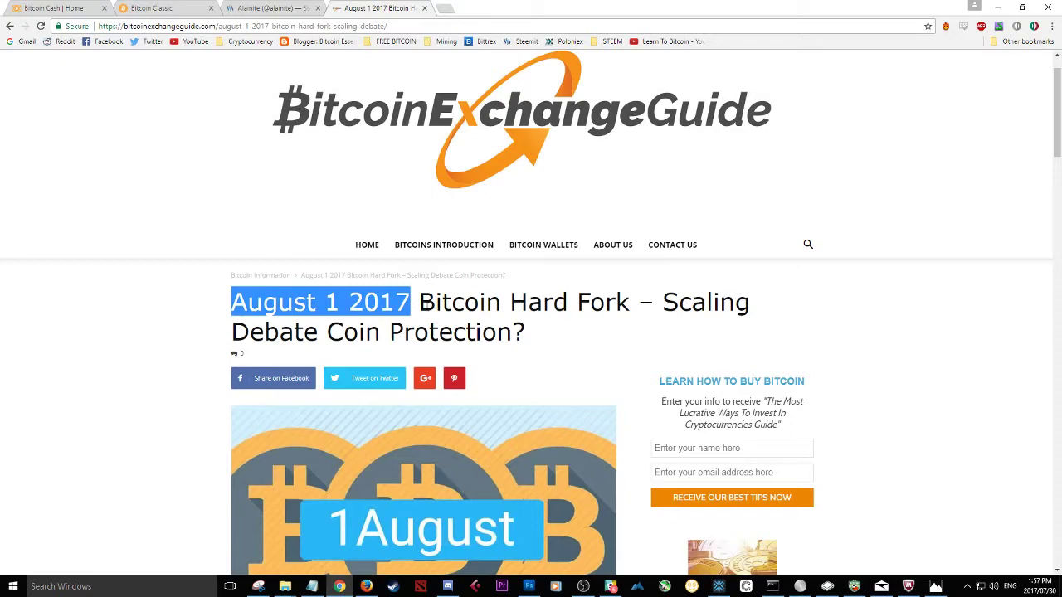
left_click_drag(419, 303, 629, 303)
scroll(511, 328, "down", 4)
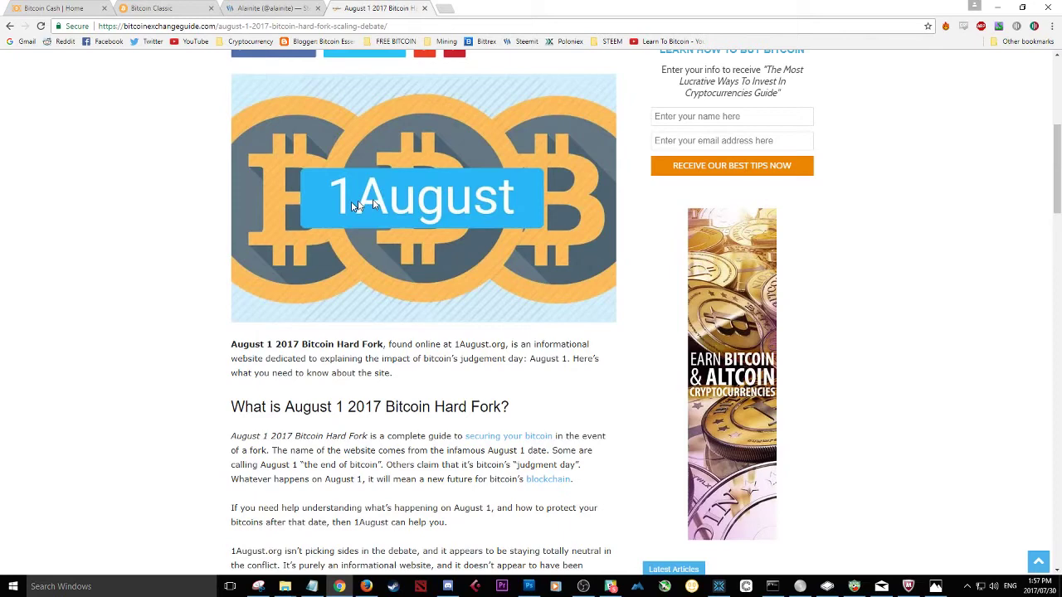
scroll(312, 354, "down", 3)
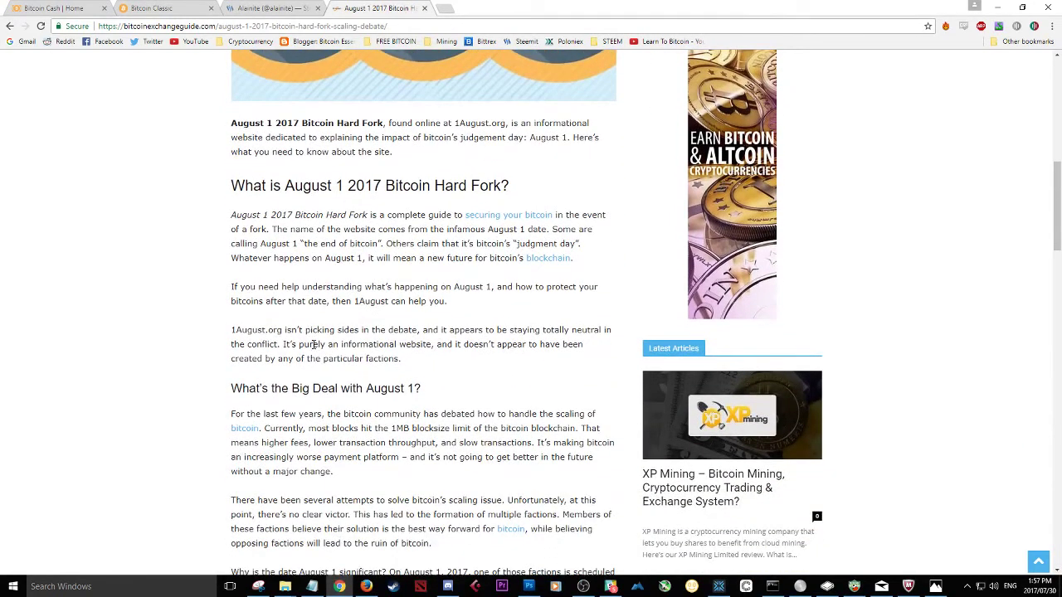
scroll(313, 345, "down", 2)
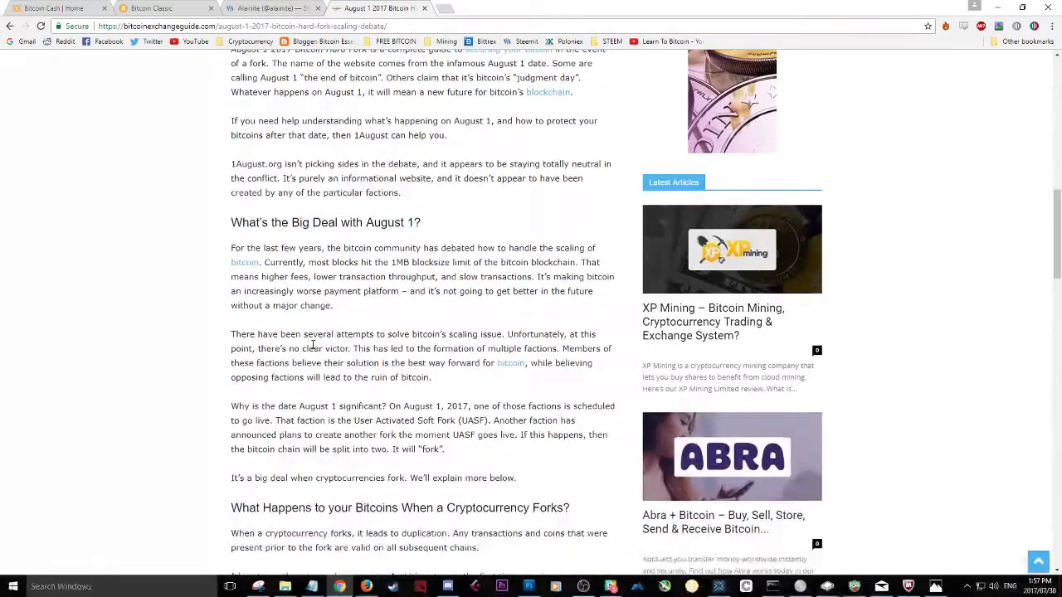
scroll(314, 344, "down", 1)
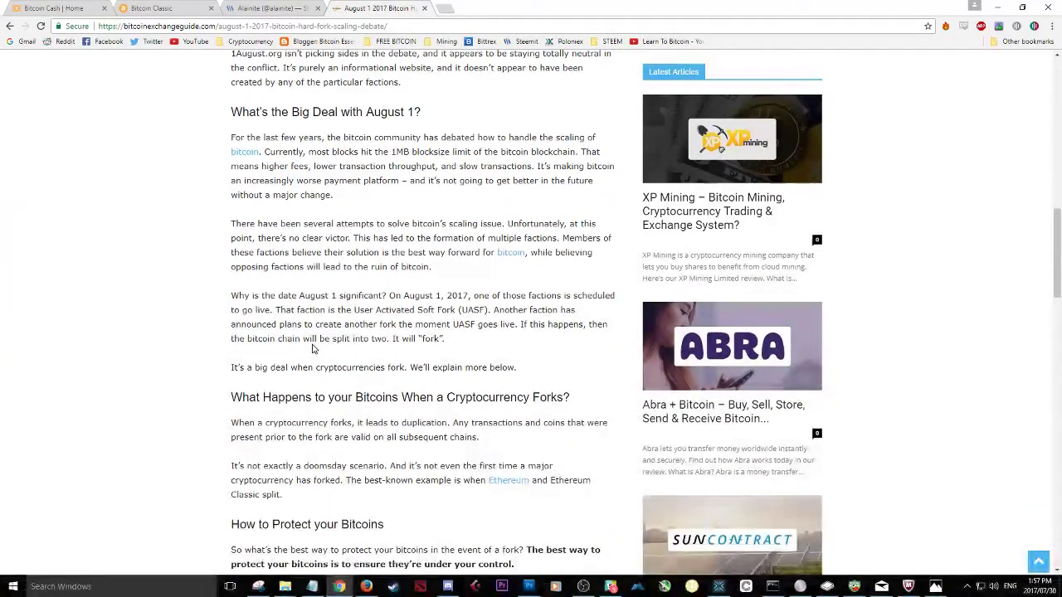
scroll(314, 347, "up", 4)
scroll(314, 344, "up", 6)
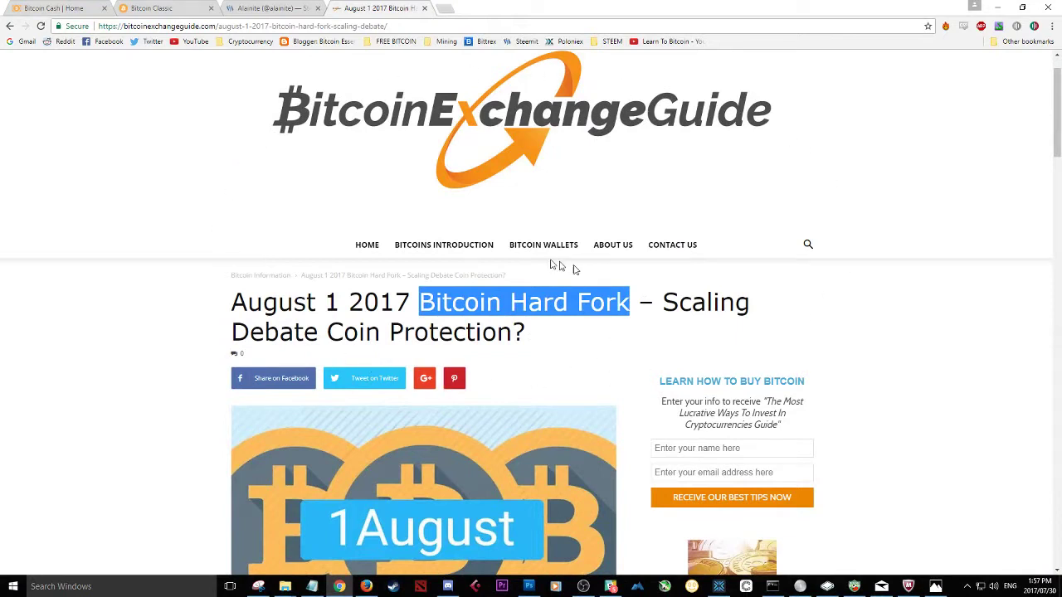
left_click(199, 326)
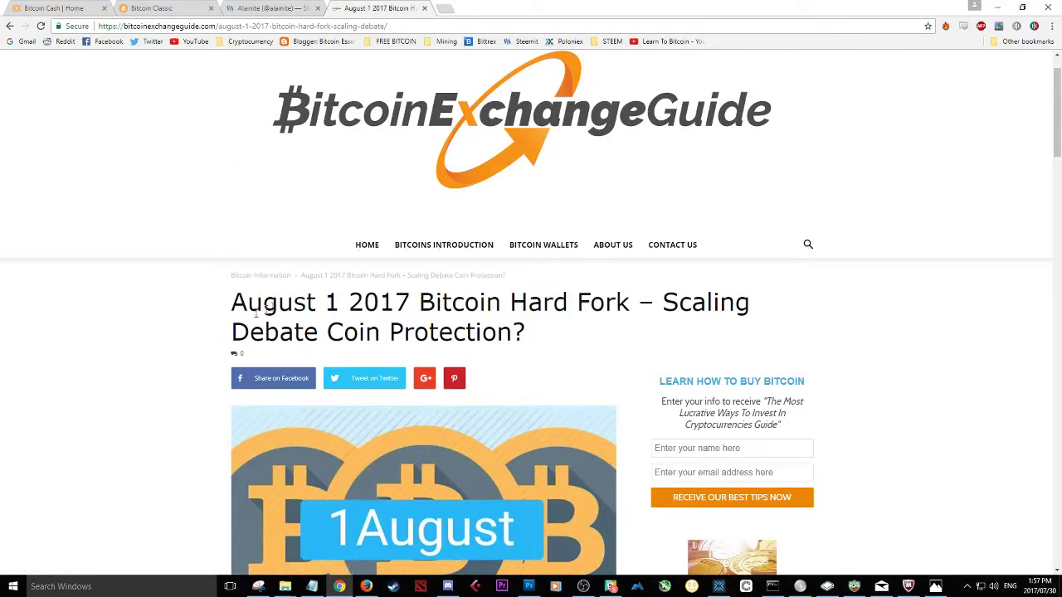
scroll(378, 182, "up", 1)
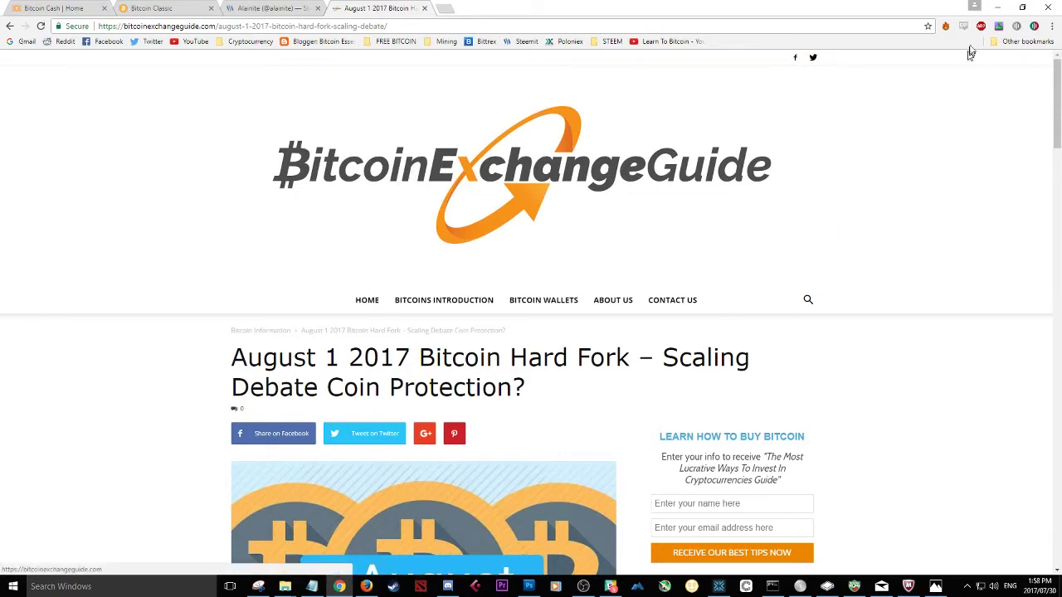
left_click(997, 7)
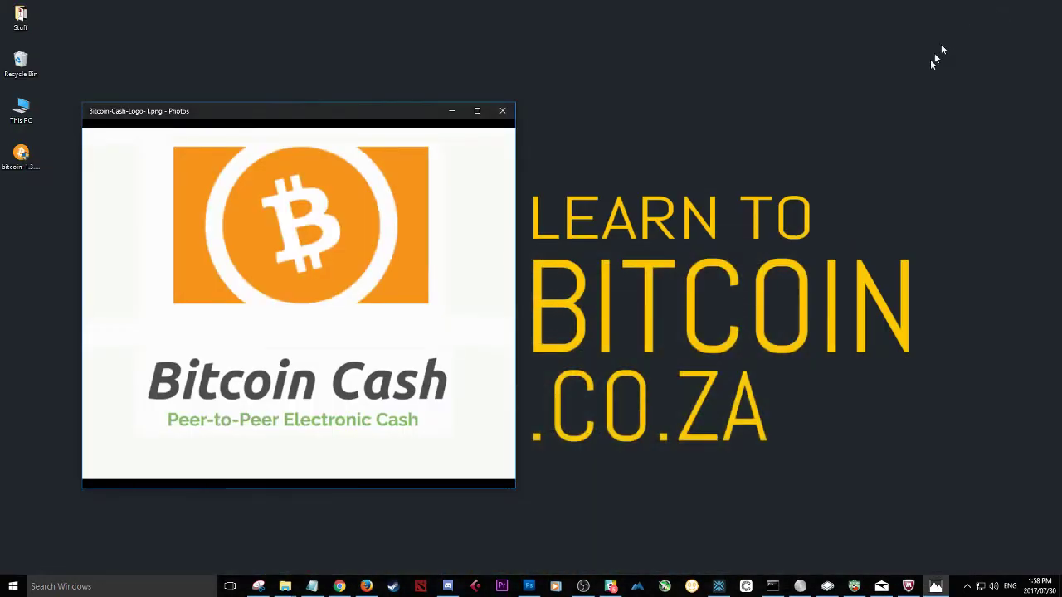
- Return to Chrome and switch to the bitcoincash.org Bitcoin Cash home page
left_click(340, 585)
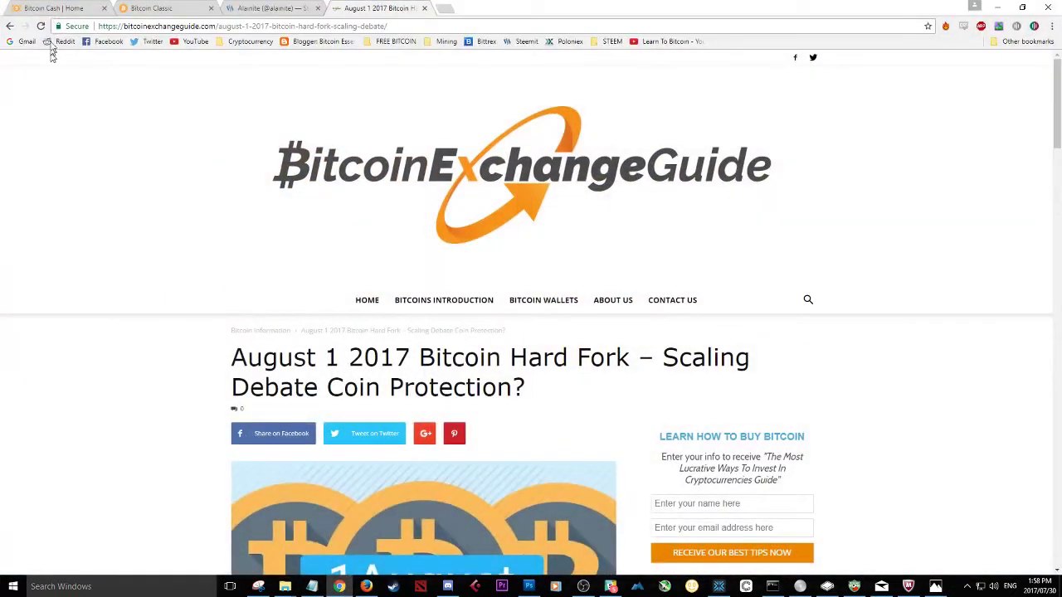
left_click(56, 10)
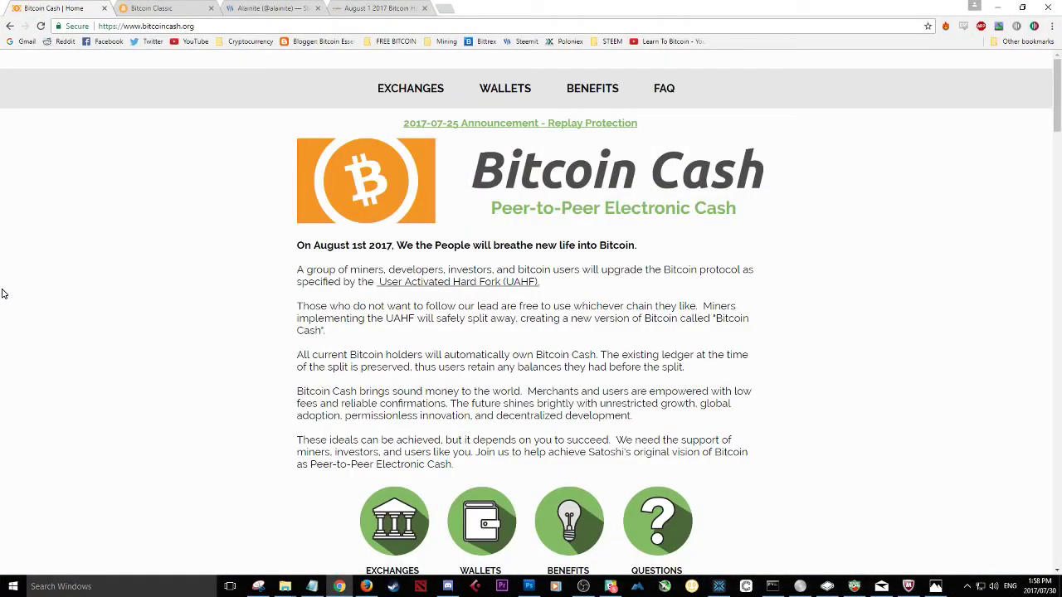
left_click_drag(133, 28, 227, 25)
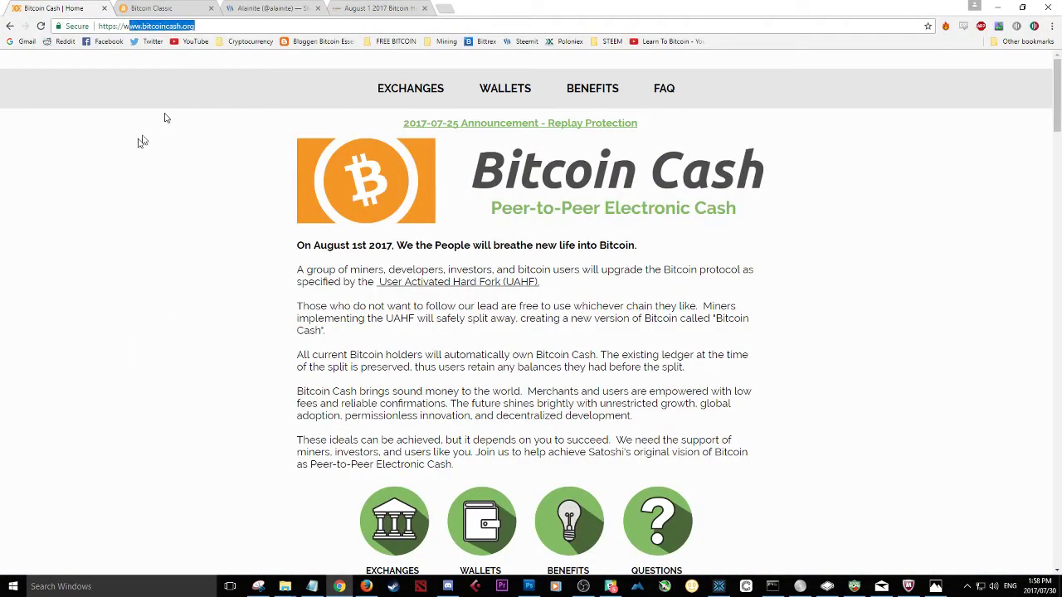
left_click(145, 192)
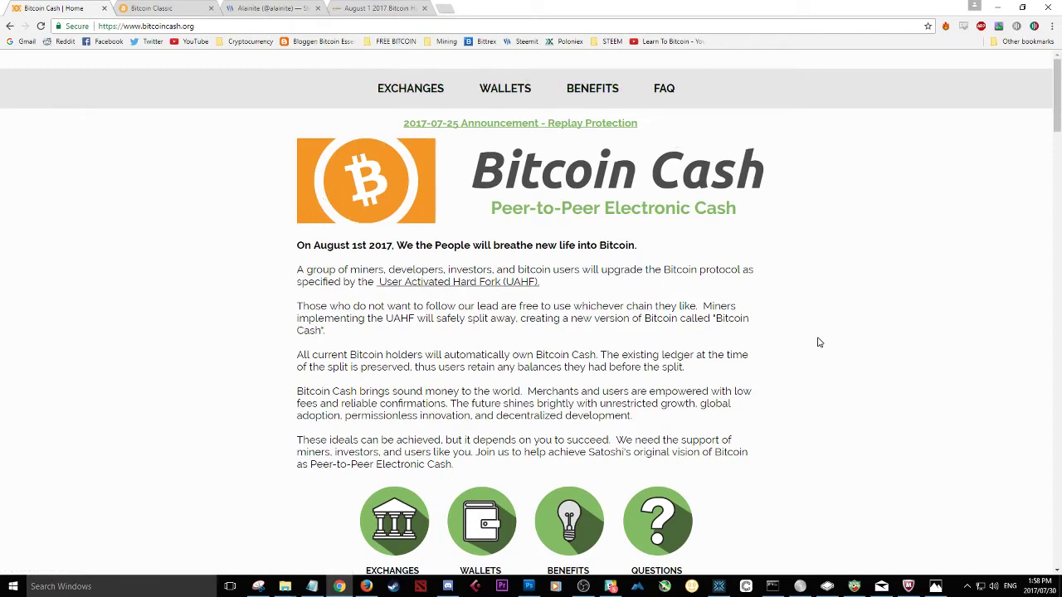
- Jump to the page's Wallets section listing Bitcoin ABC and Bitcoin Classic
scroll(819, 343, "down", 2)
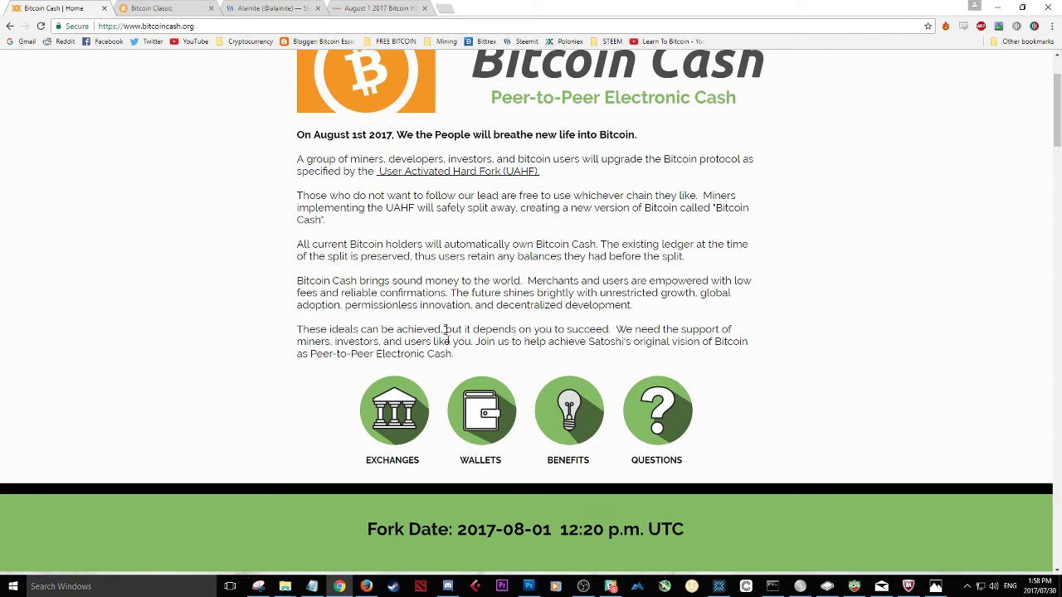
scroll(214, 107, "up", 2)
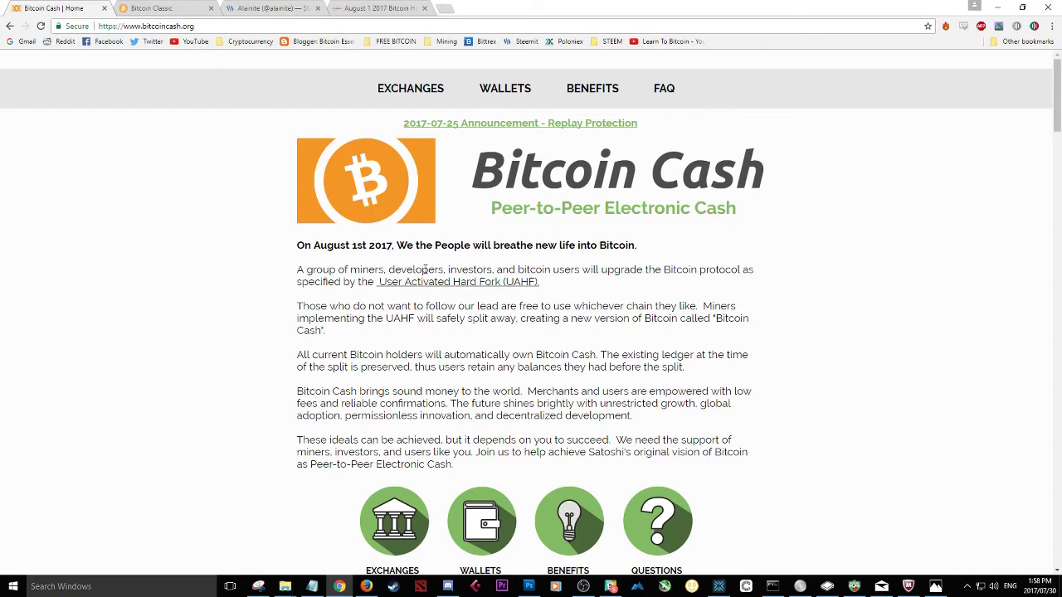
scroll(424, 269, "down", 2)
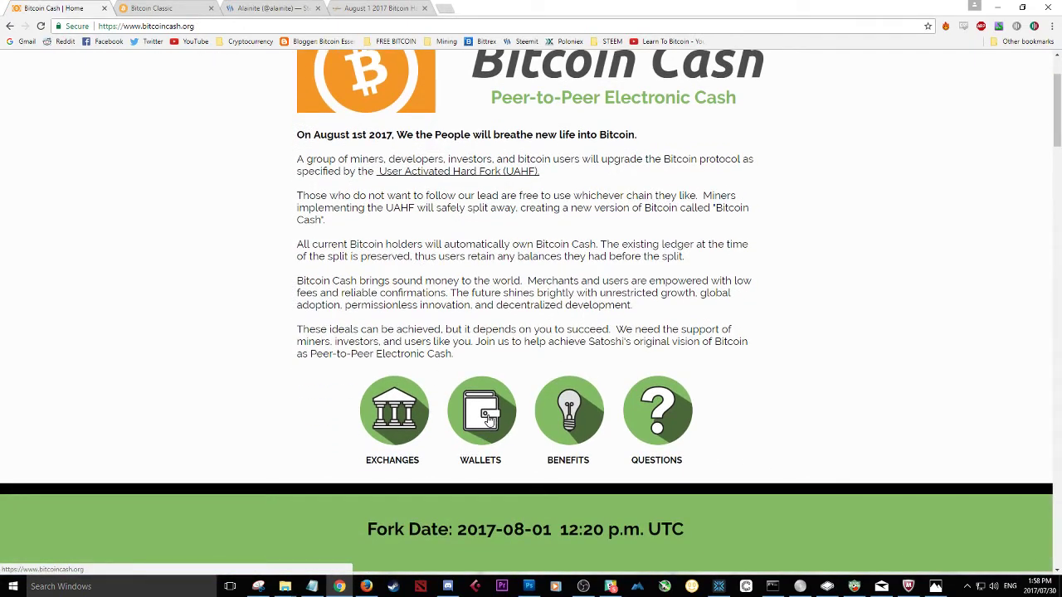
left_click(487, 419)
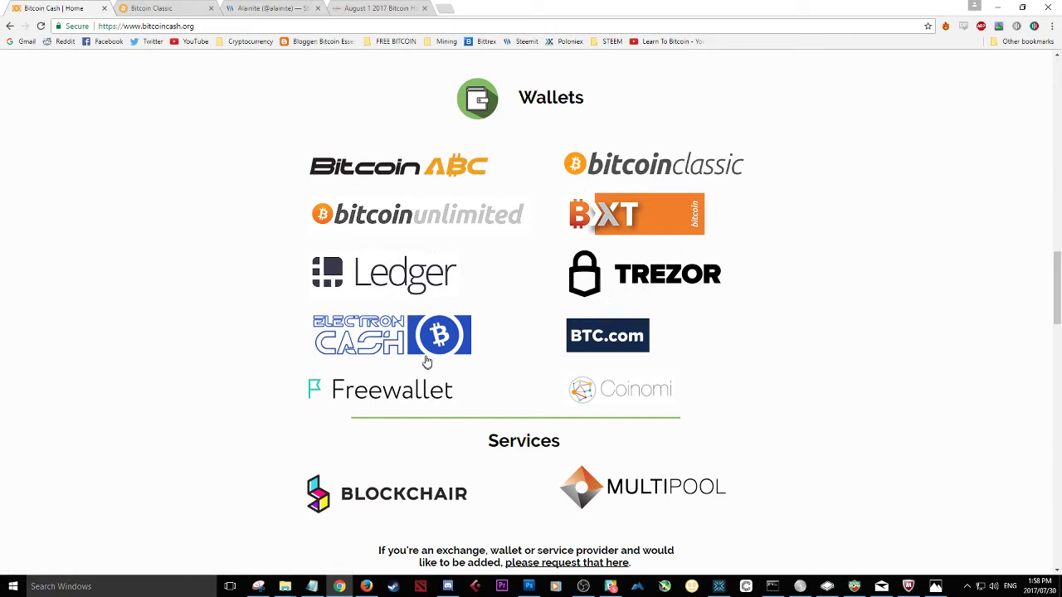
- On the Bitcoin Classic 1.3.0 download page, choose the 'Windows setup 64-bit' flavour
left_click(622, 168)
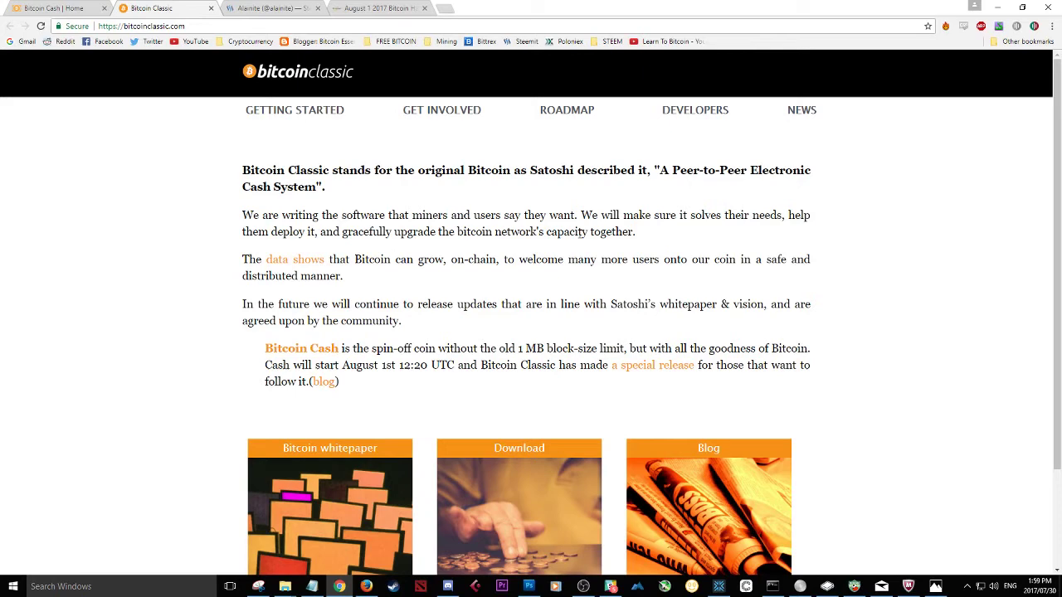
scroll(580, 232, "down", 1)
scroll(581, 218, "up", 1)
scroll(562, 171, "down", 2)
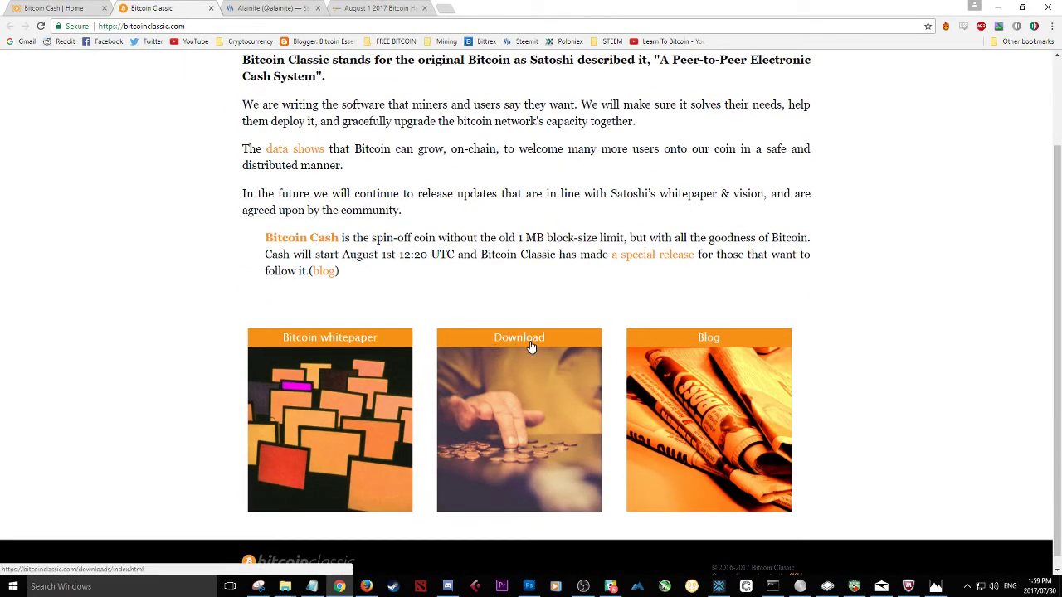
left_click(530, 347)
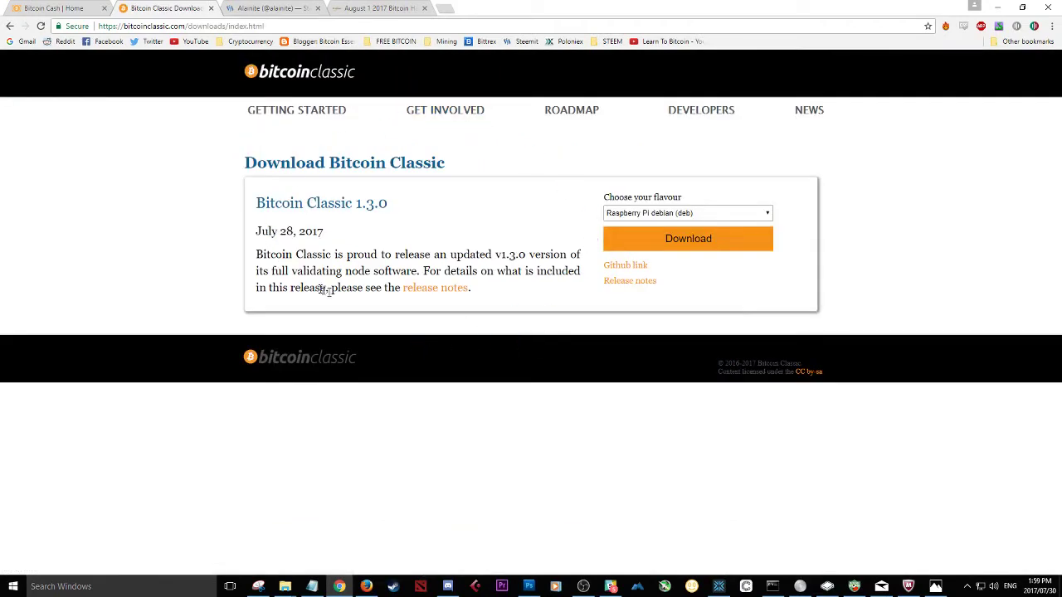
left_click(680, 212)
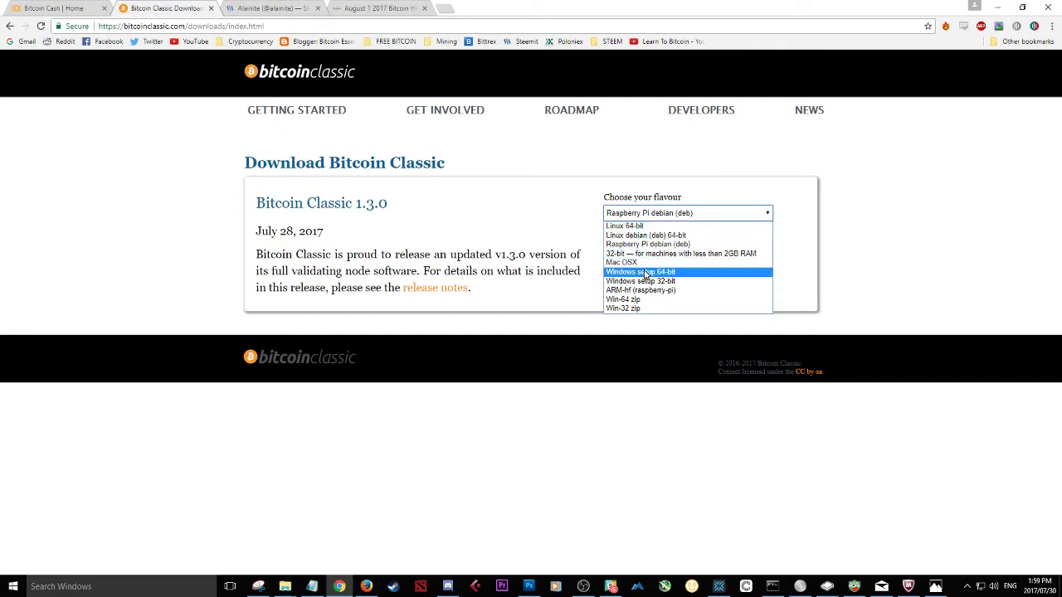
left_click(645, 274)
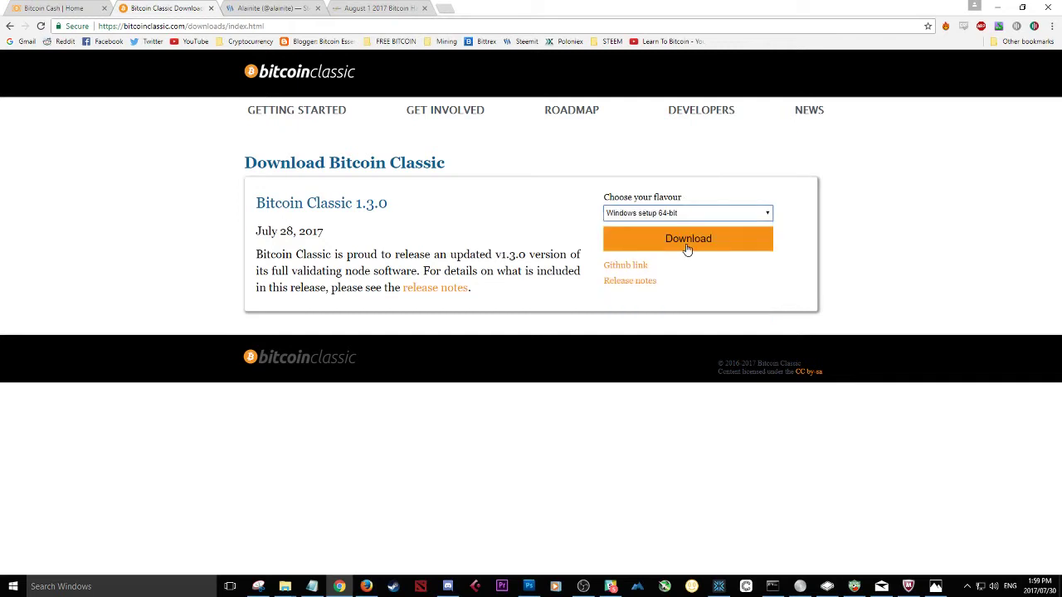
- Minimise Chrome and run the Bitcoin Classic setup file from the desktop
left_click(997, 7)
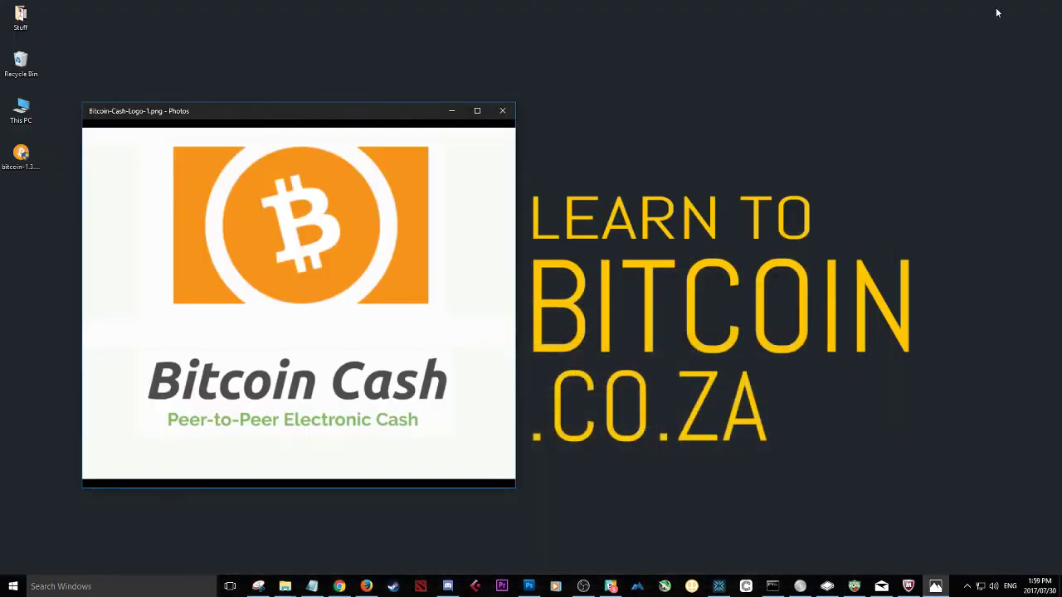
left_click(21, 156)
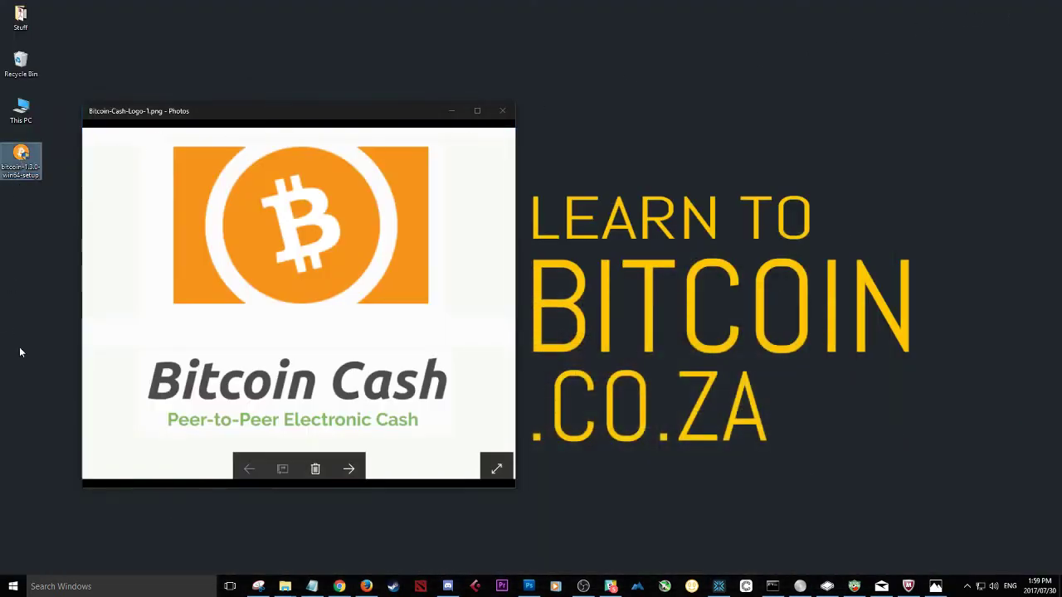
double_click(20, 156)
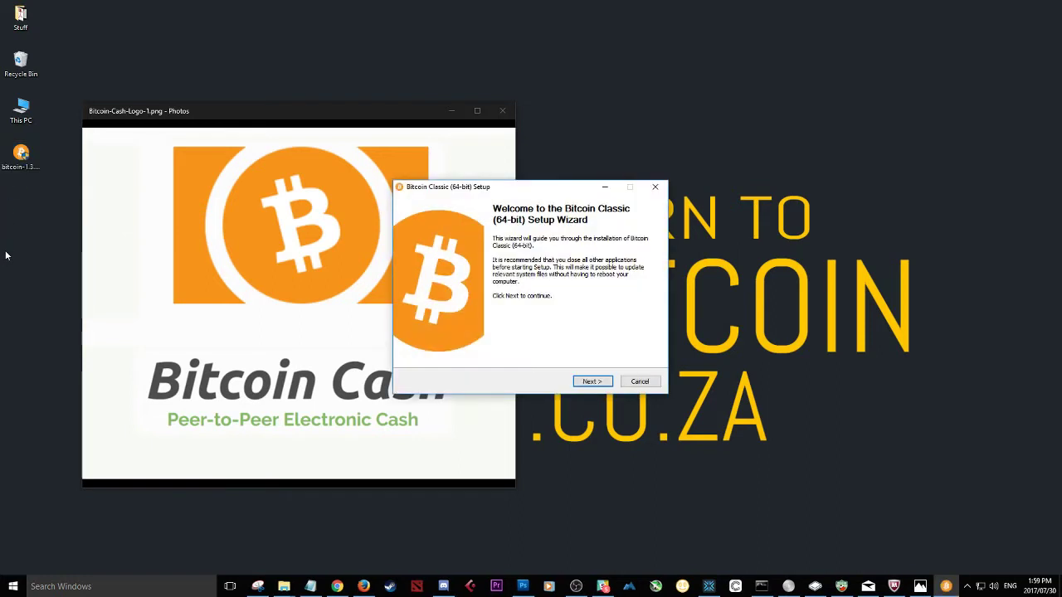
- Install Bitcoin Classic (64-bit) to C:\Program Files\Bitcoin with default shortcuts, reaching the completion page
left_click(594, 382)
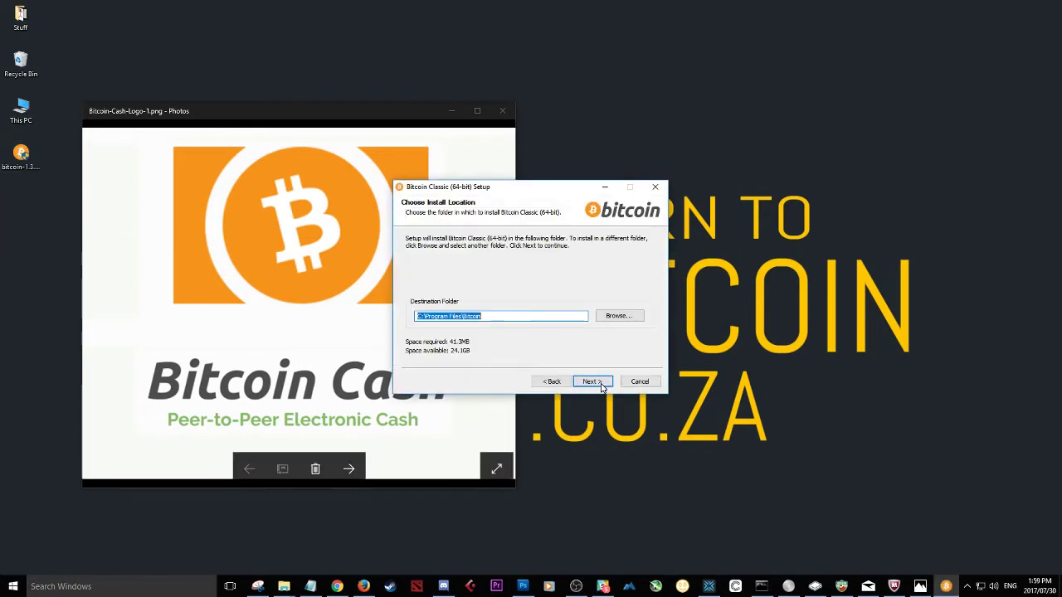
left_click(592, 382)
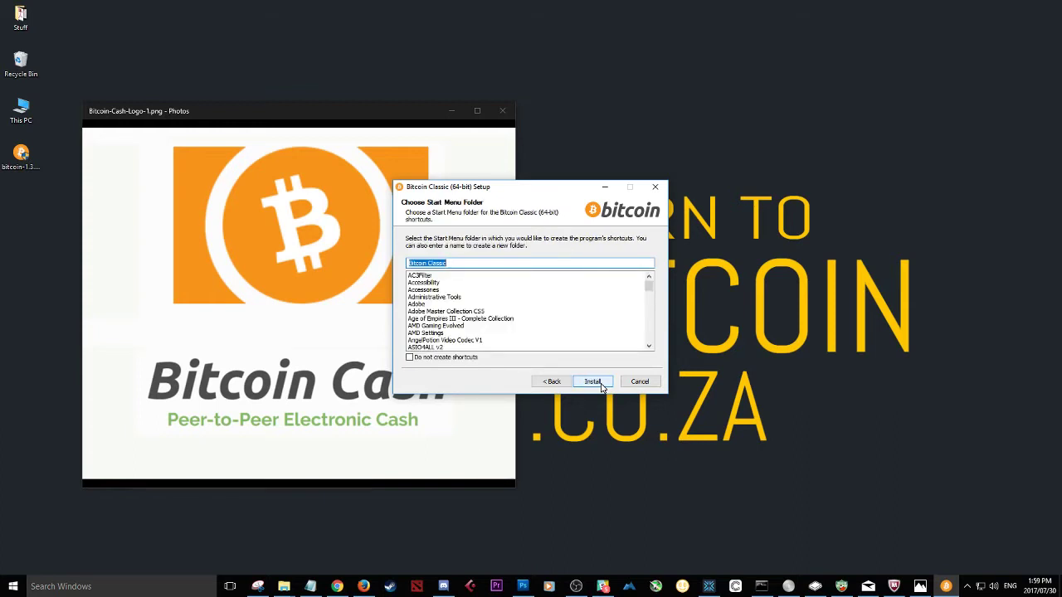
left_click(593, 382)
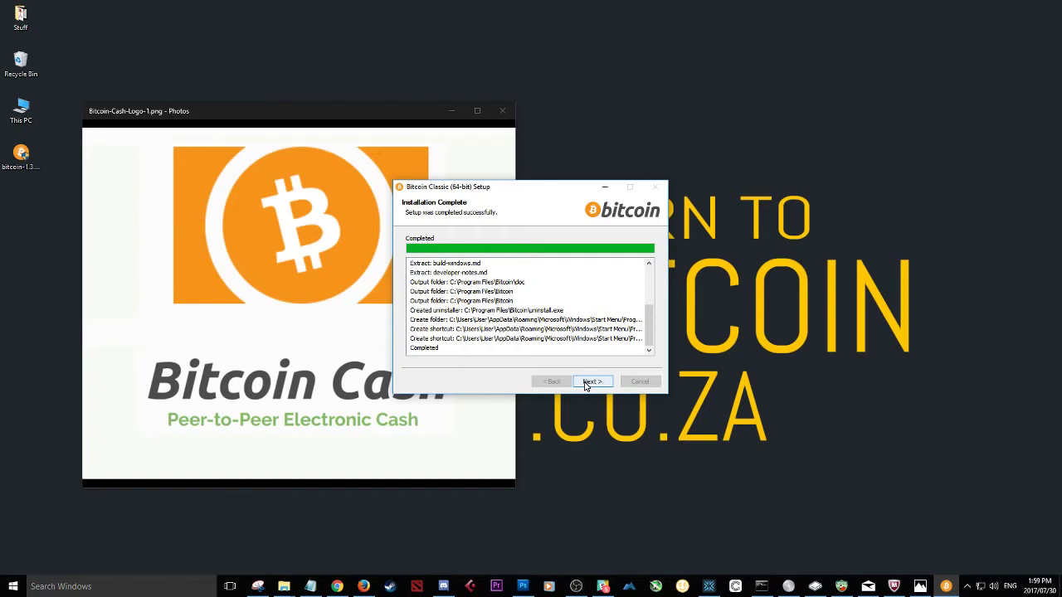
left_click(586, 383)
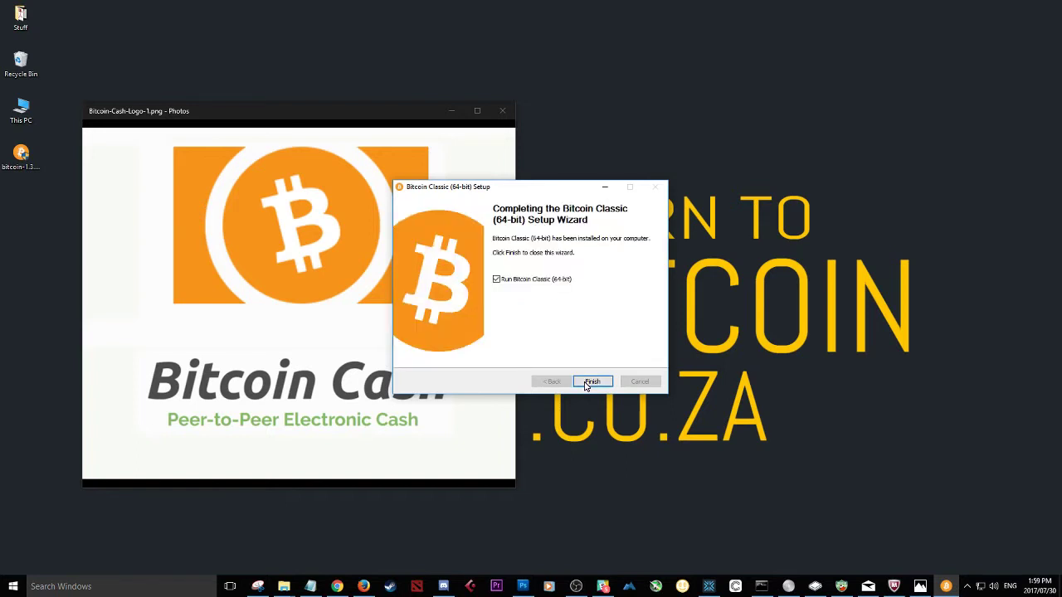
- Finish setup to launch Bitcoin Classic and use Storage (E:\) as a custom data directory
left_click(591, 382)
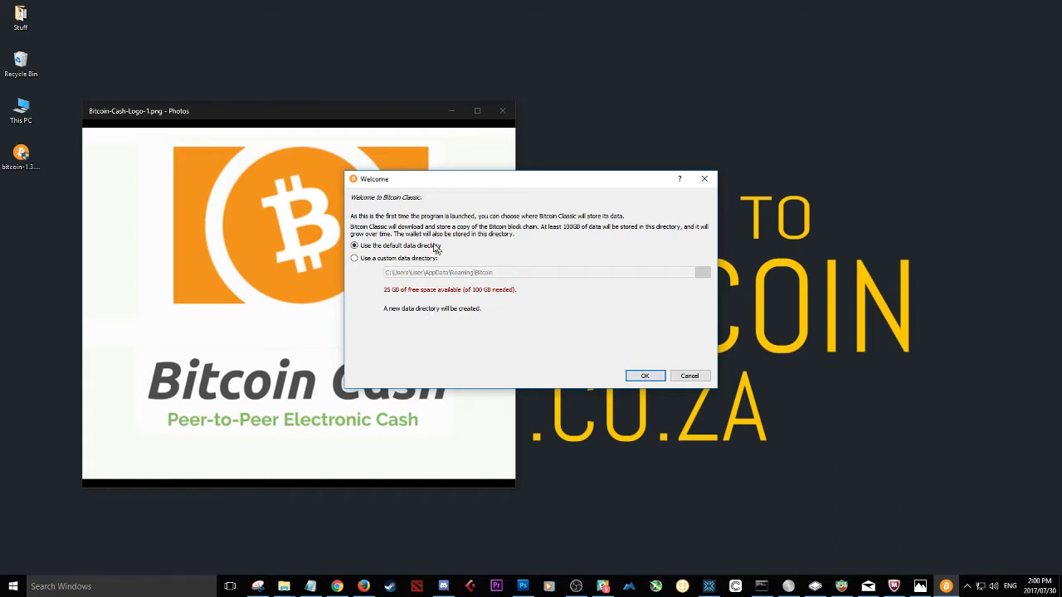
left_click(376, 259)
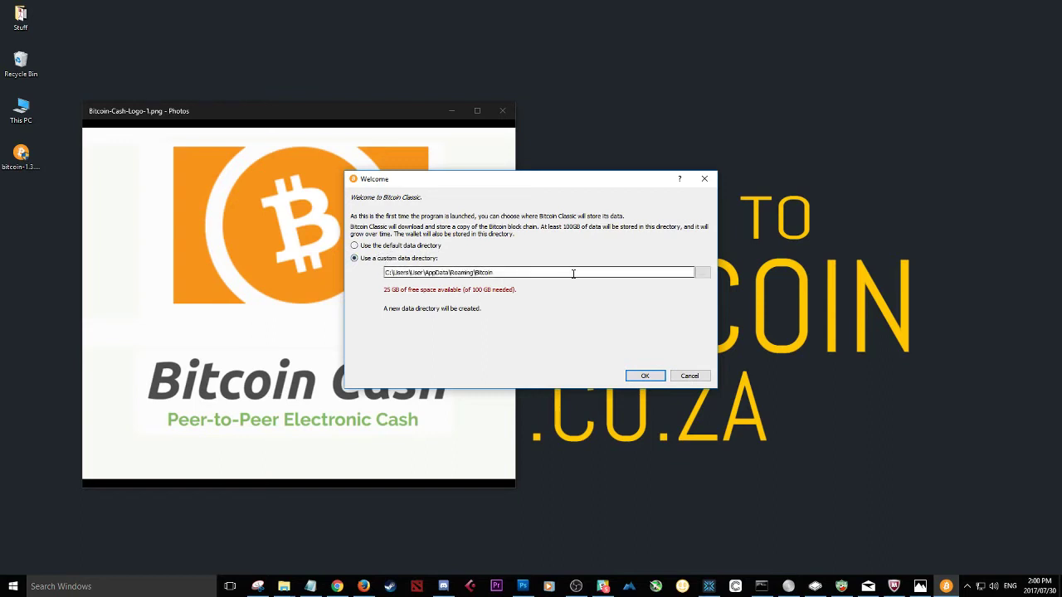
left_click(701, 272)
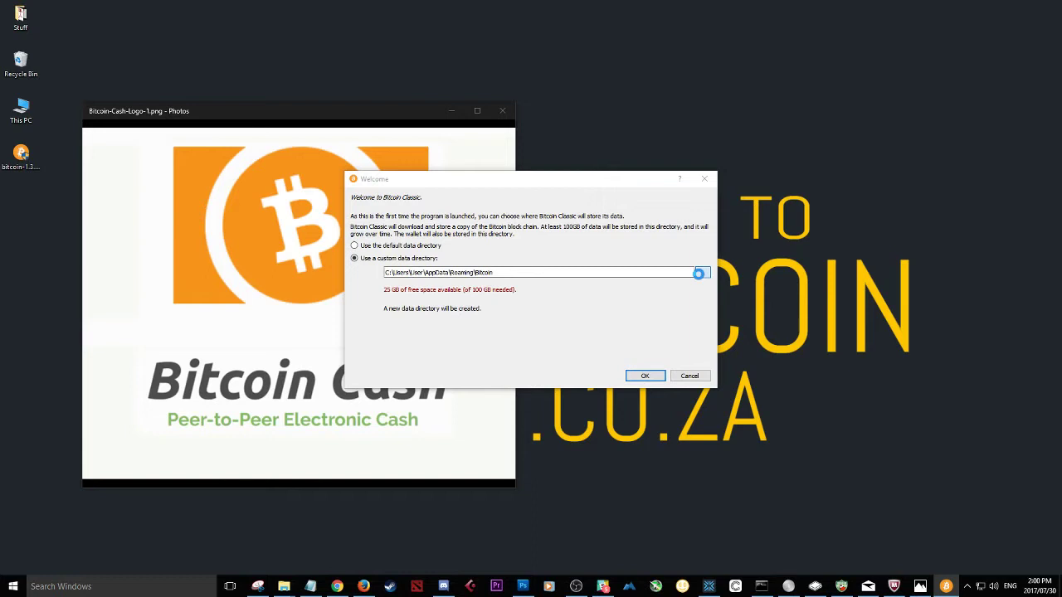
scroll(415, 373, "down", 2)
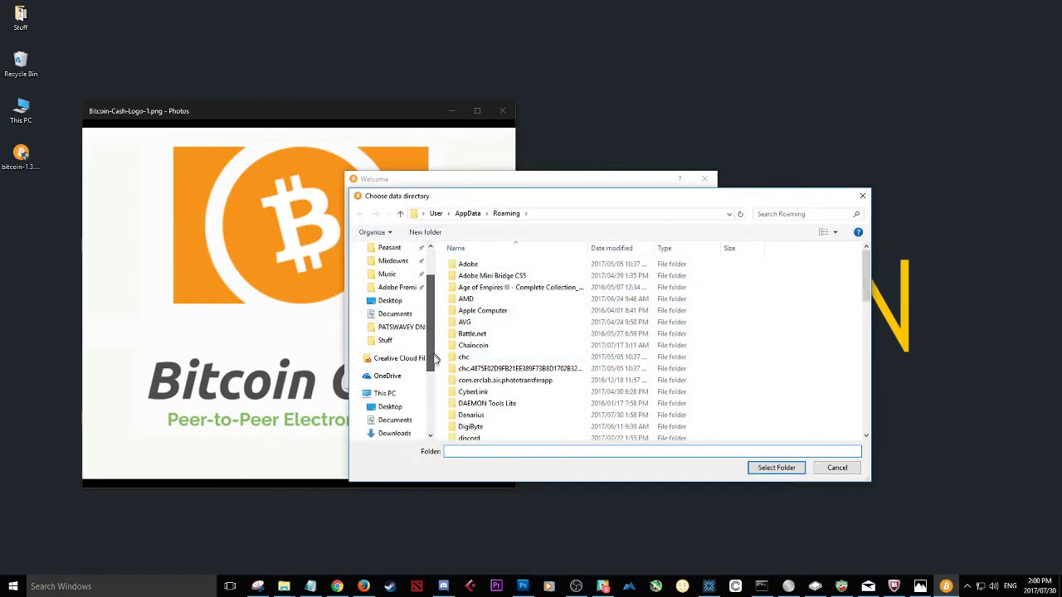
scroll(419, 365, "down", 1)
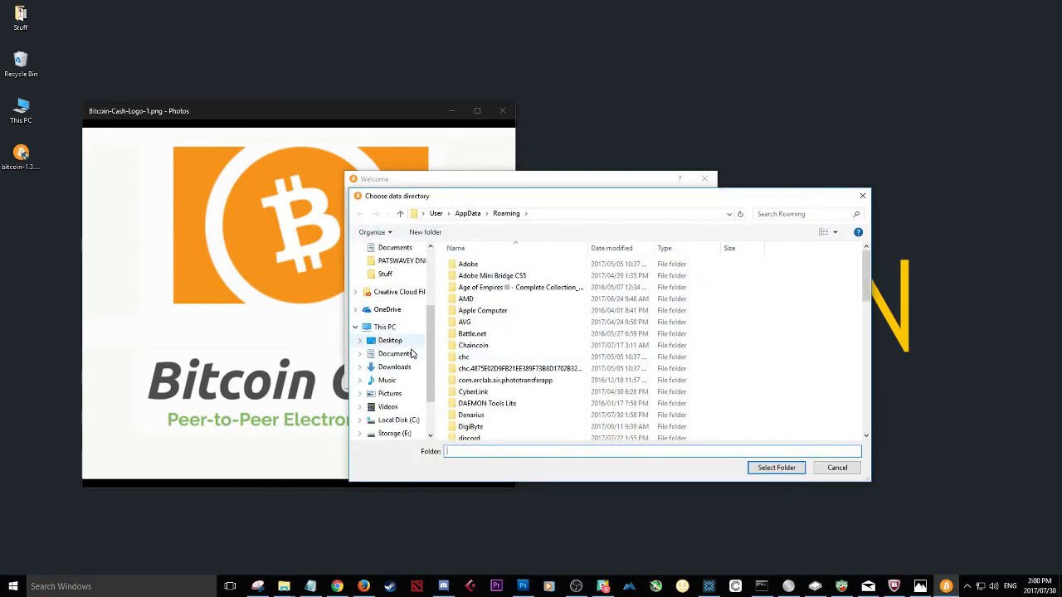
left_click(394, 434)
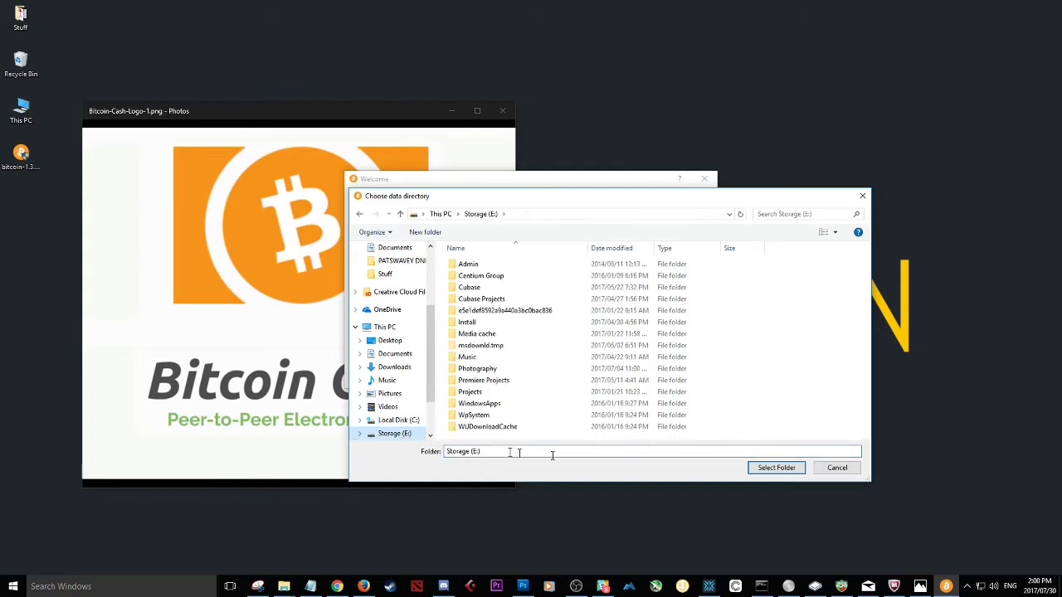
left_click(774, 467)
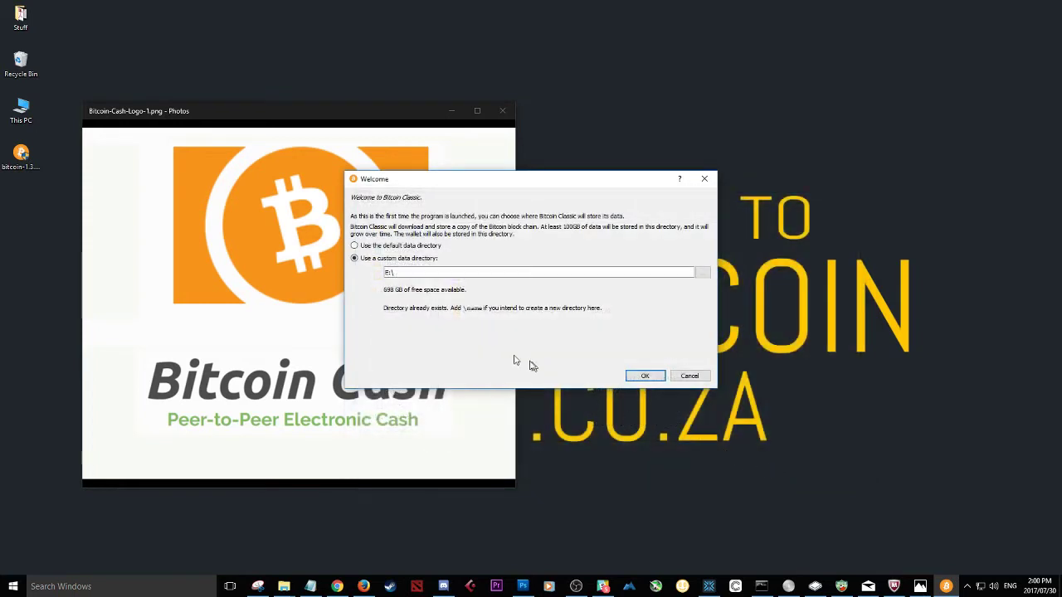
left_click(645, 375)
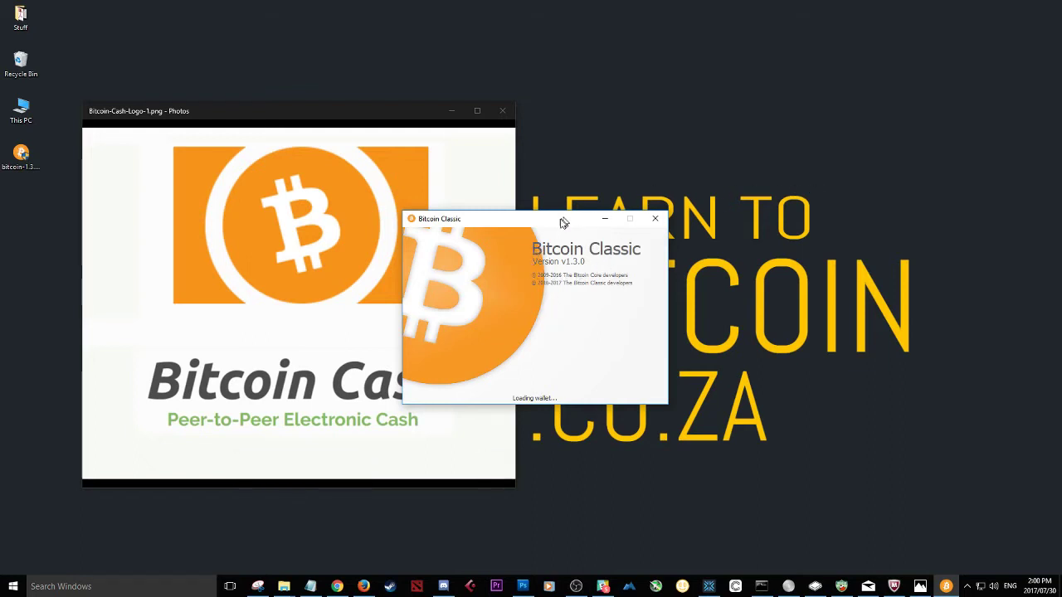
- Move the loading and then opened wallet window to the right, beside Photos
left_click_drag(555, 224, 681, 203)
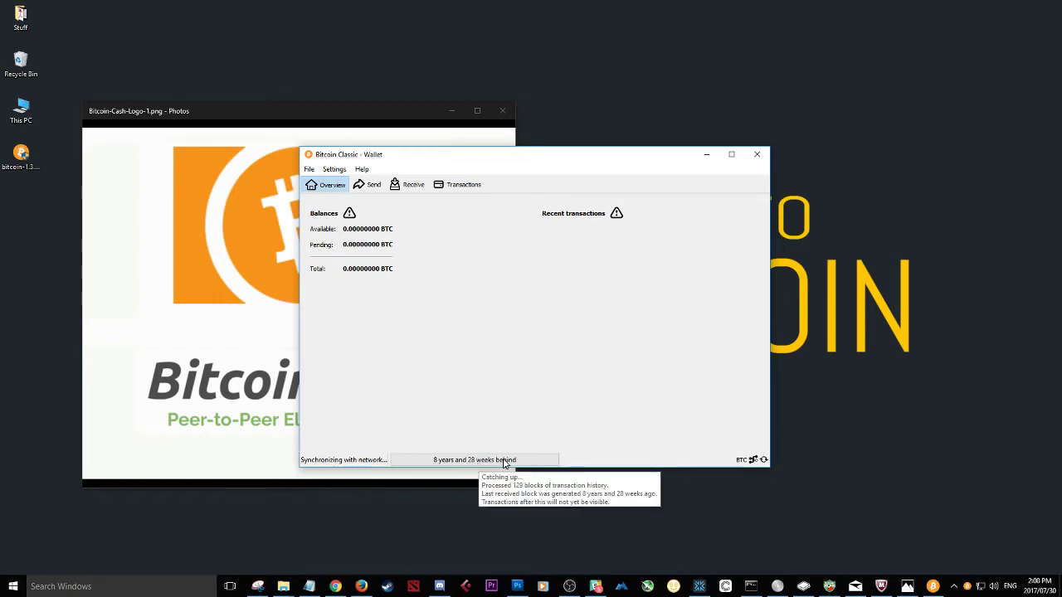
mouse_move(512, 472)
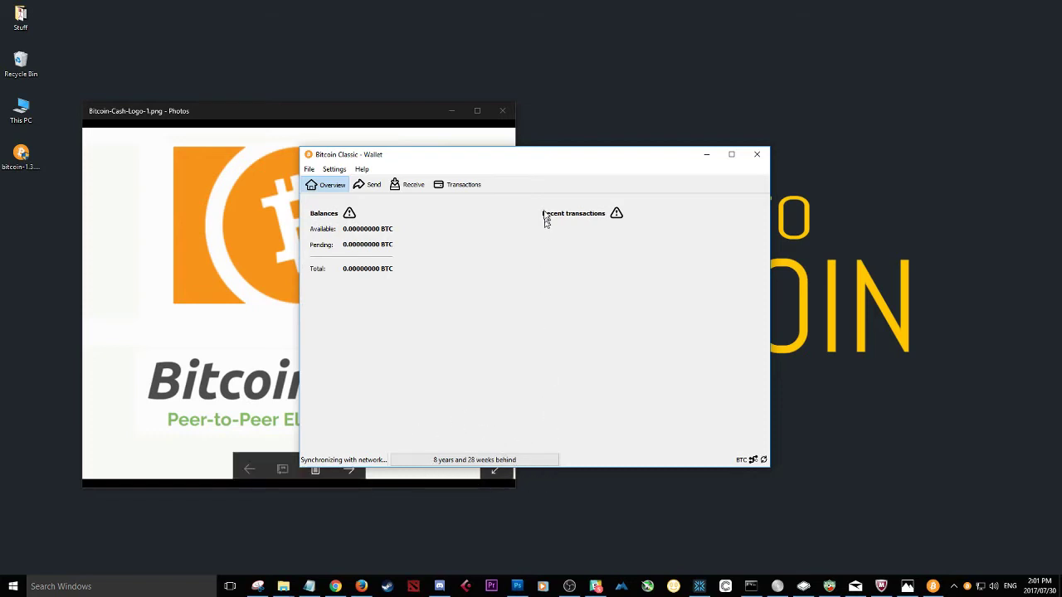
left_click_drag(561, 154, 788, 166)
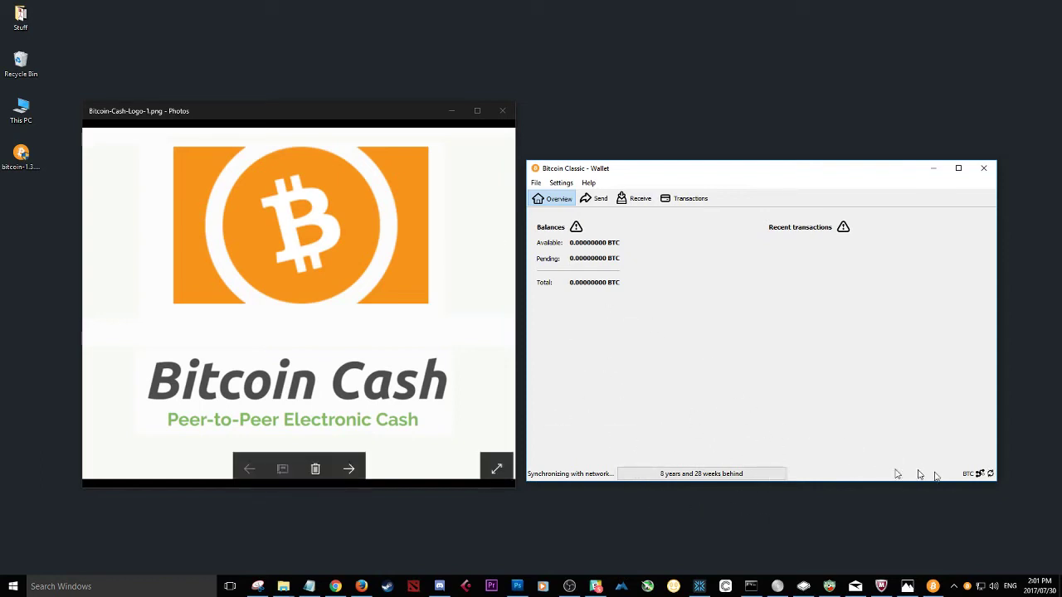
mouse_move(990, 475)
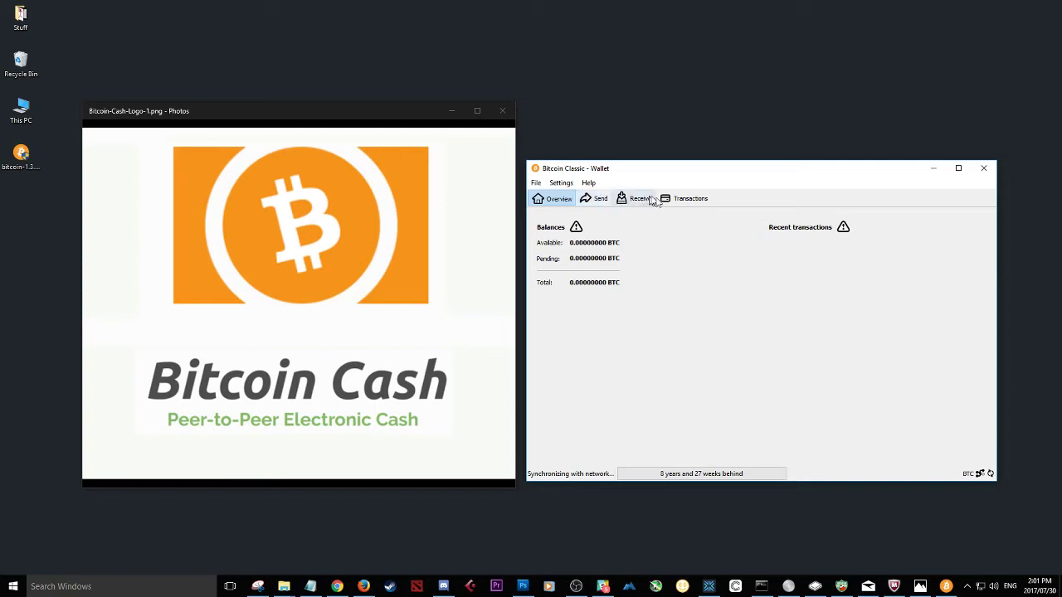
left_click(681, 203)
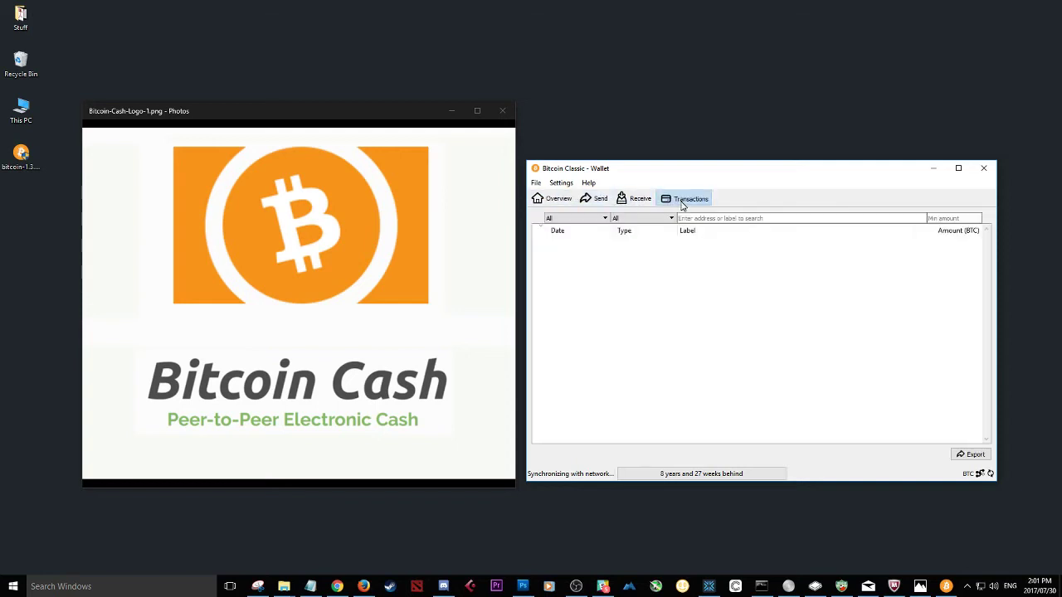
left_click(554, 199)
left_click(535, 184)
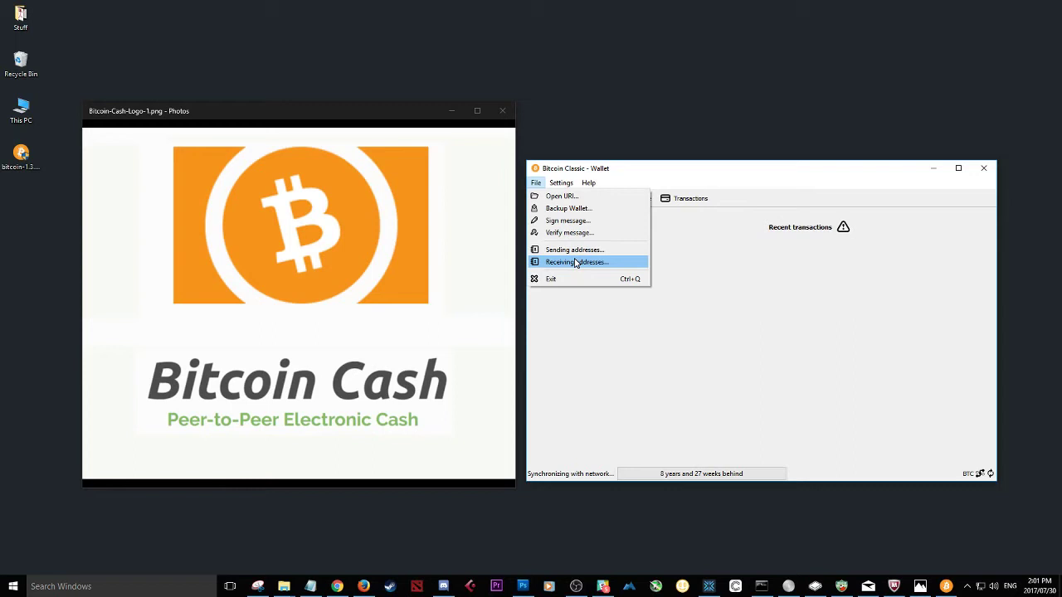
mouse_move(567, 187)
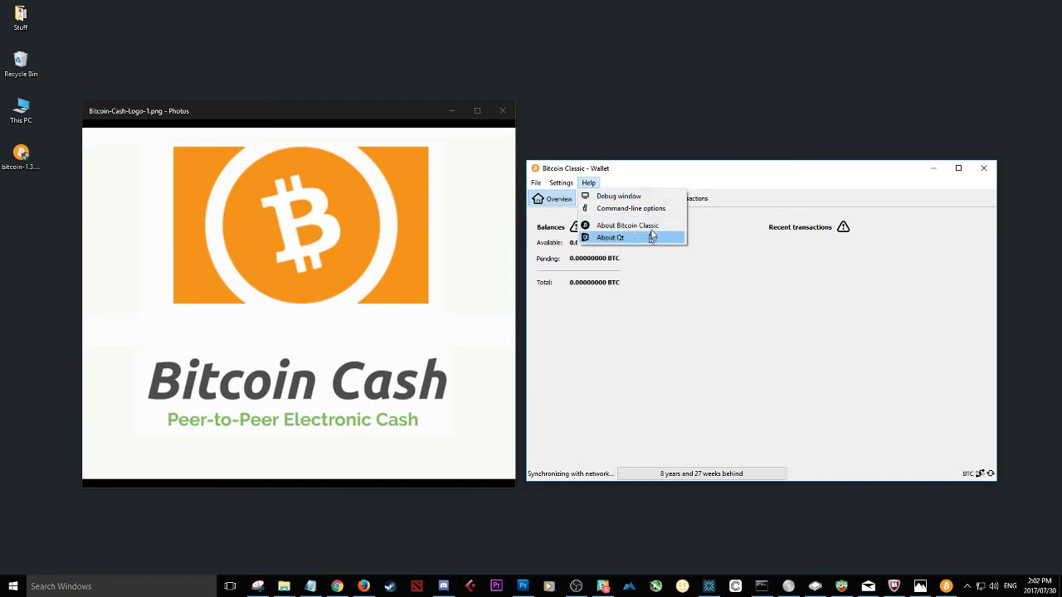
left_click(691, 175)
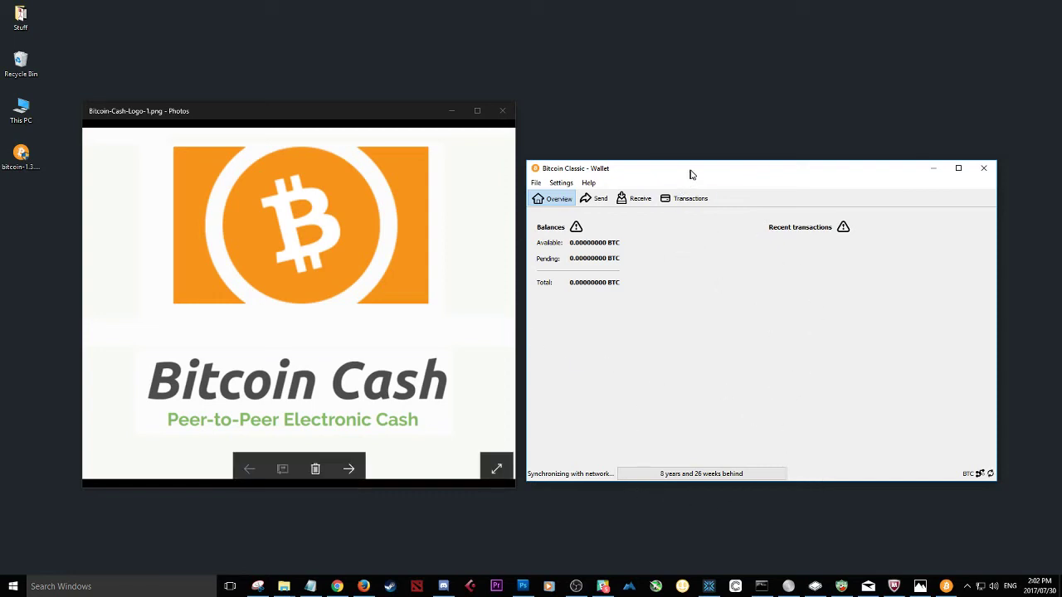
- Nudge the syncing wallet window about 24 px higher
left_click_drag(692, 171, 692, 152)
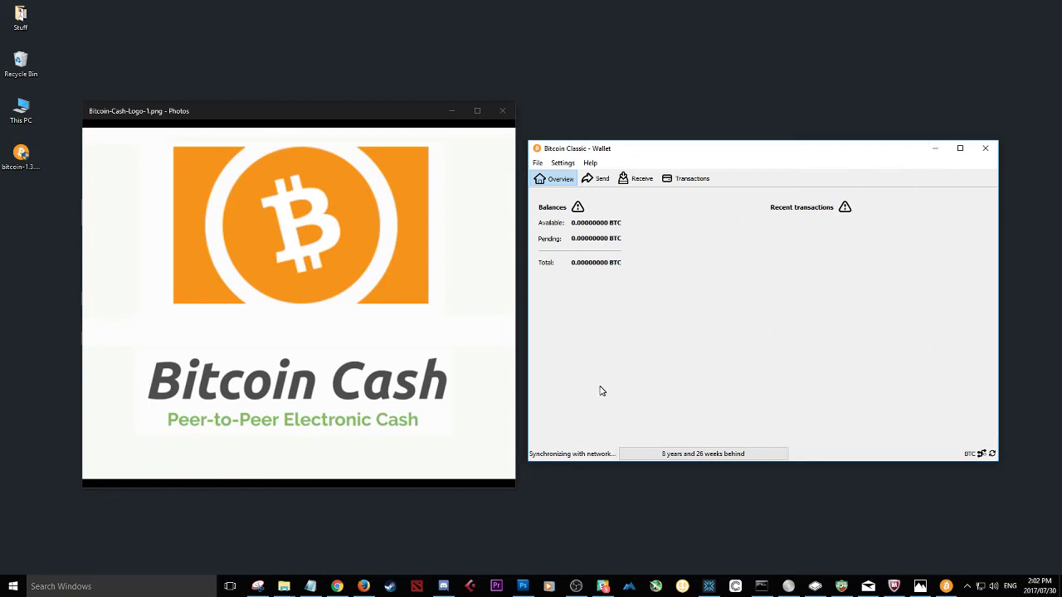
left_click(344, 544)
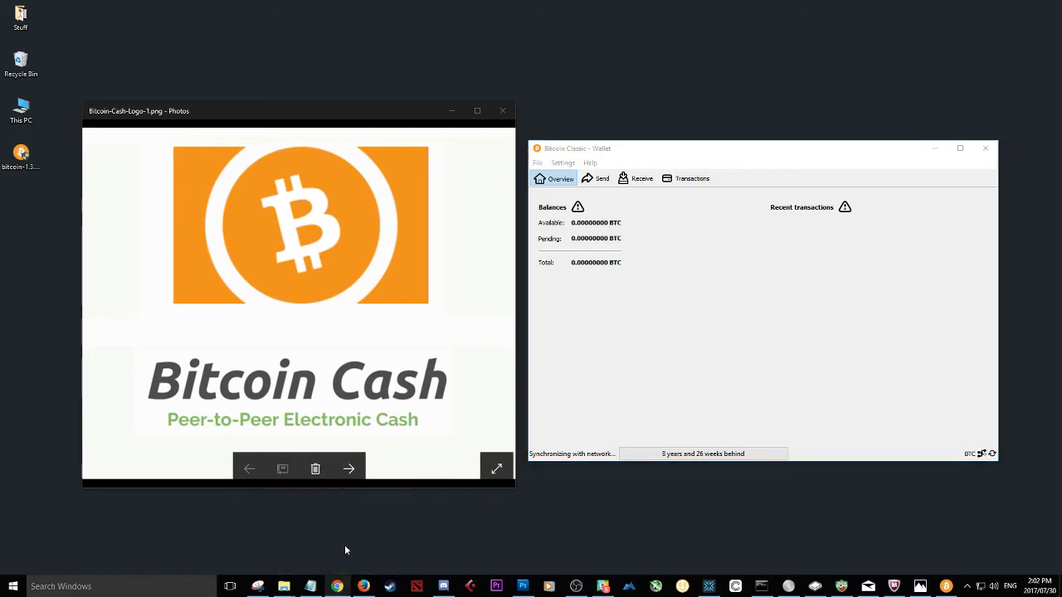
left_click(287, 8)
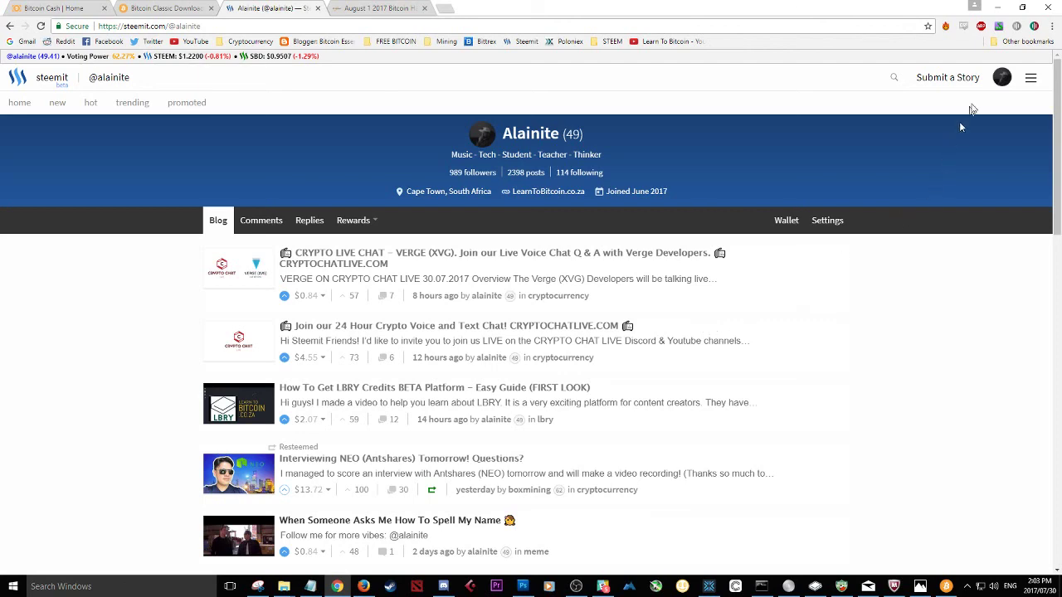
left_click(997, 6)
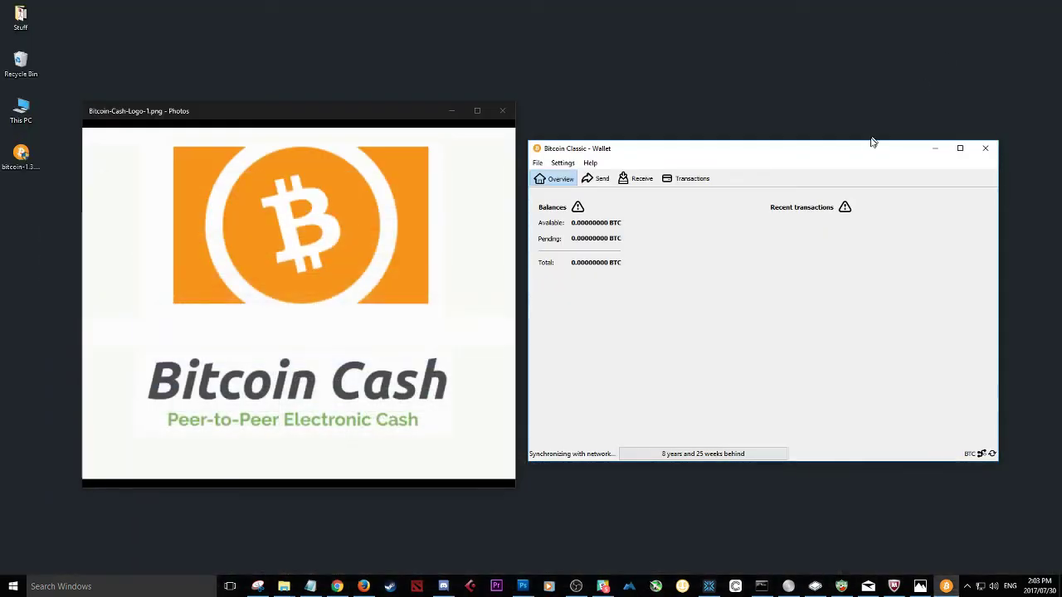
- Minimise the Bitcoin Classic wallet window
left_click(935, 150)
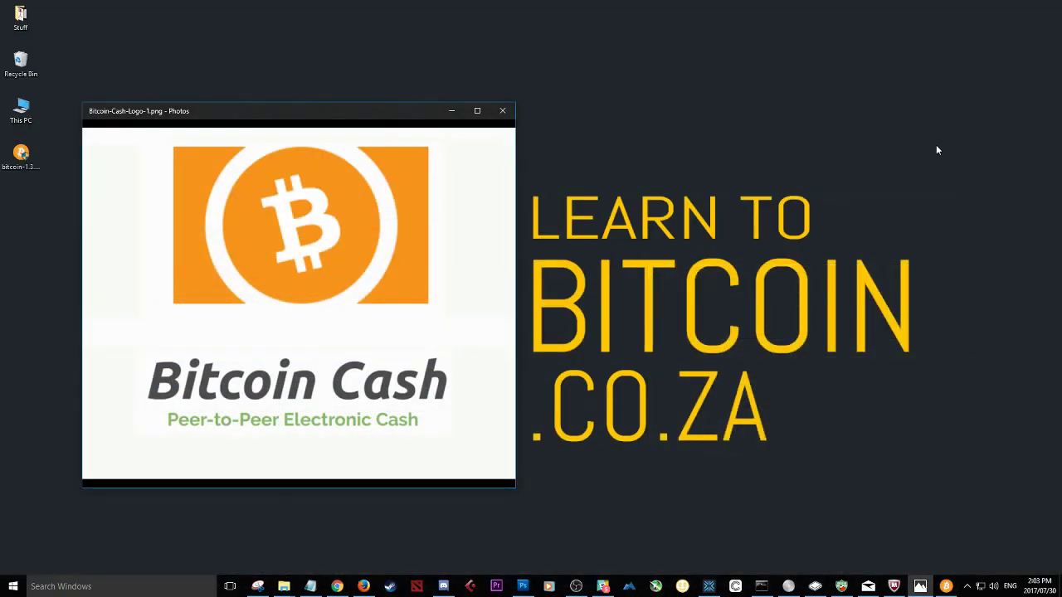